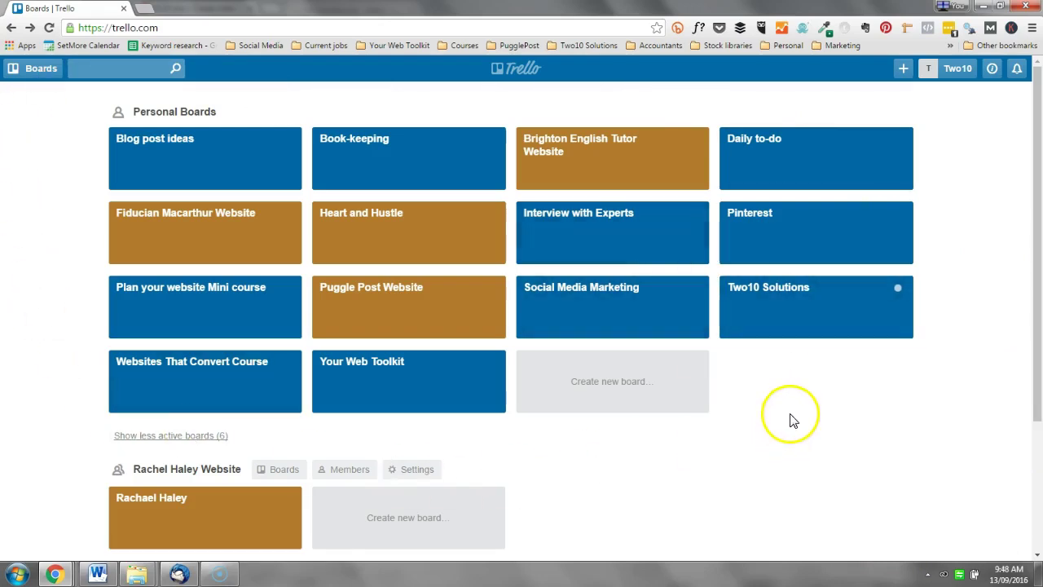
# - Open the client's board in the first team section below the personal boards
pyautogui.scroll(-3, 789, 414)
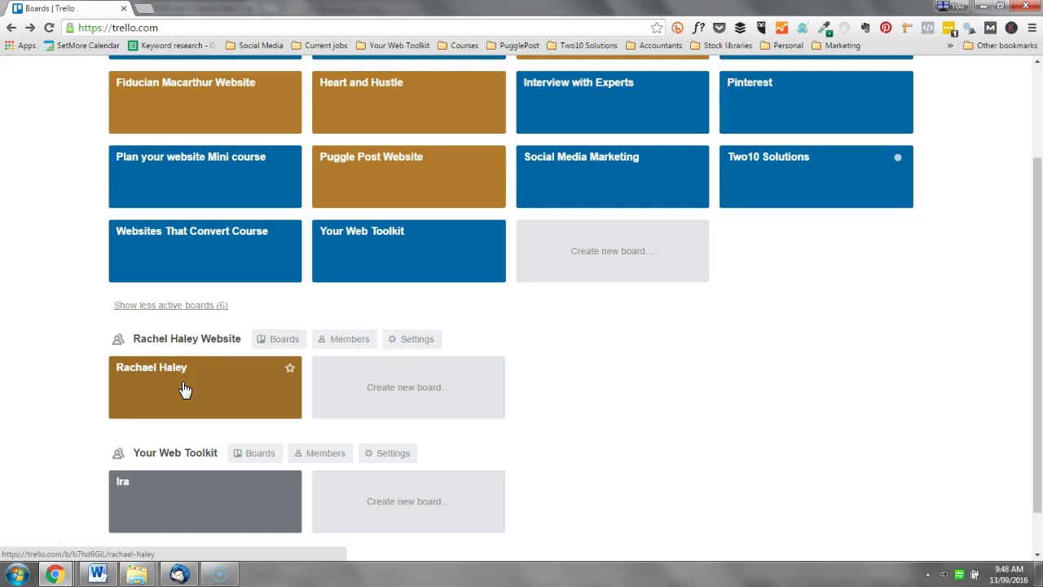
pyautogui.click(228, 394)
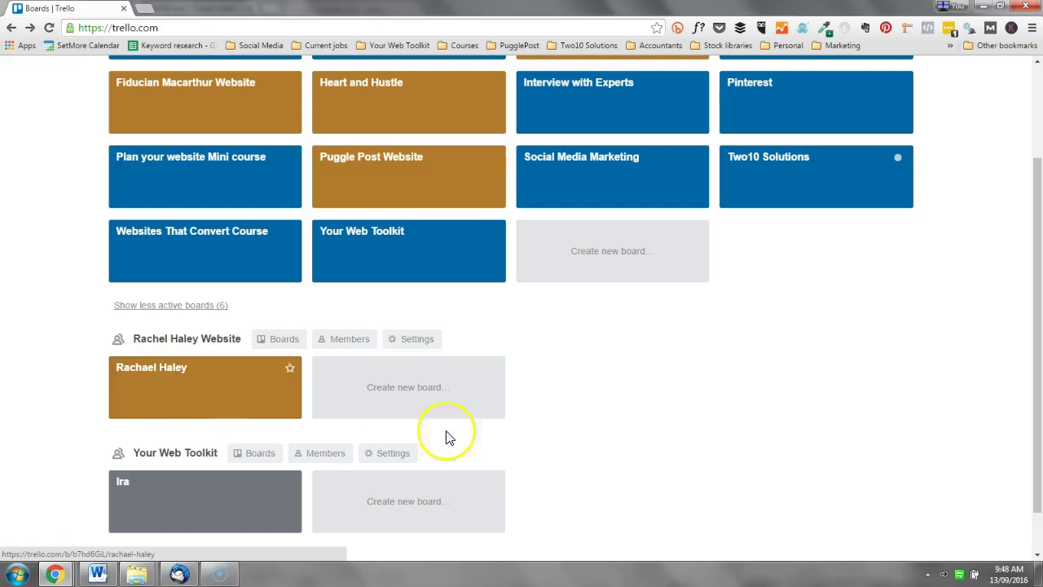
pyautogui.click(262, 397)
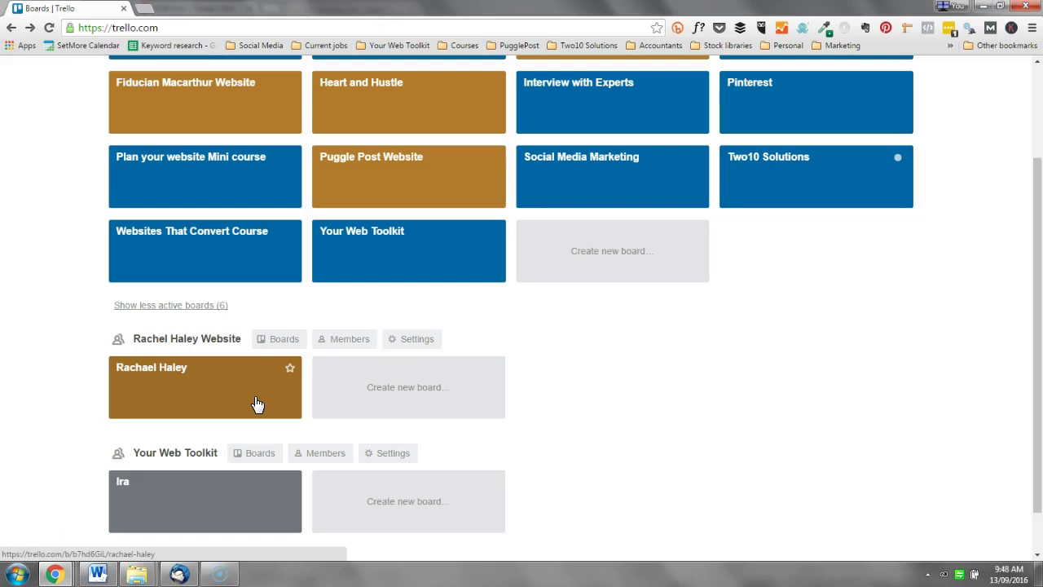
pyautogui.click(254, 402)
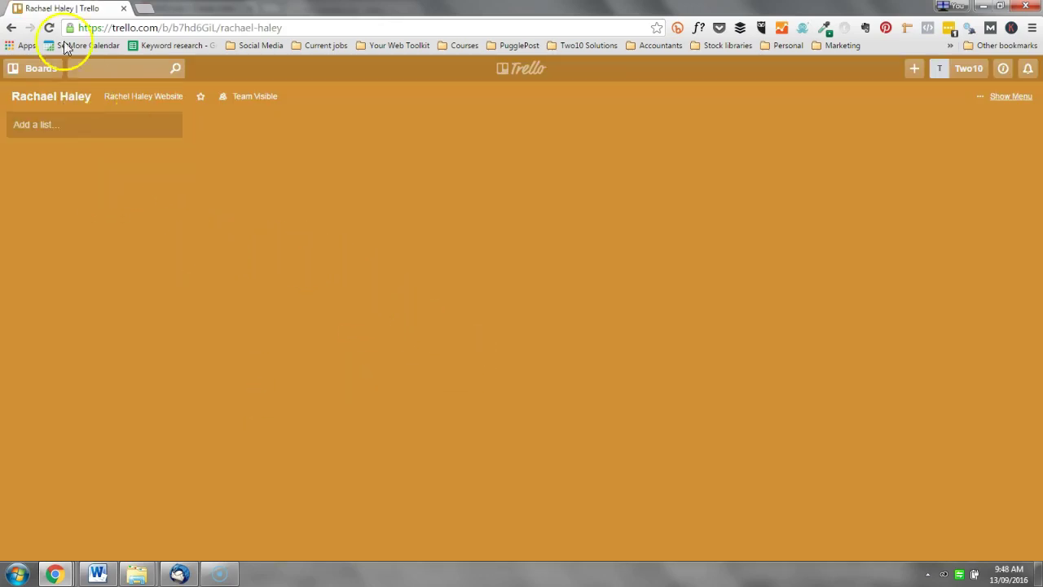
# - Return to the boards overview and open the assistant's task board under the Your Web Toolkit team
pyautogui.click(12, 31)
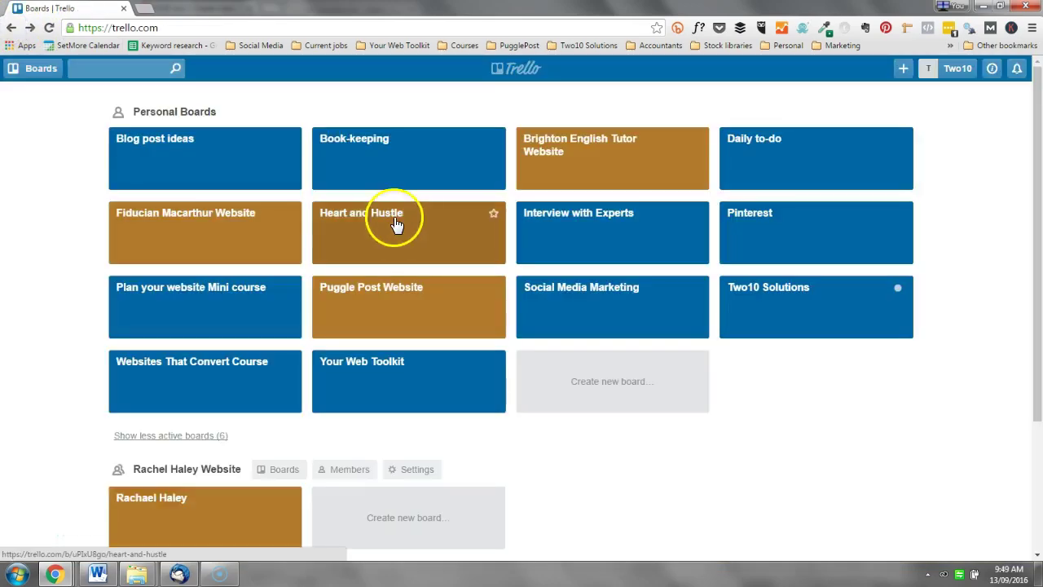
pyautogui.scroll(-3, 408, 214)
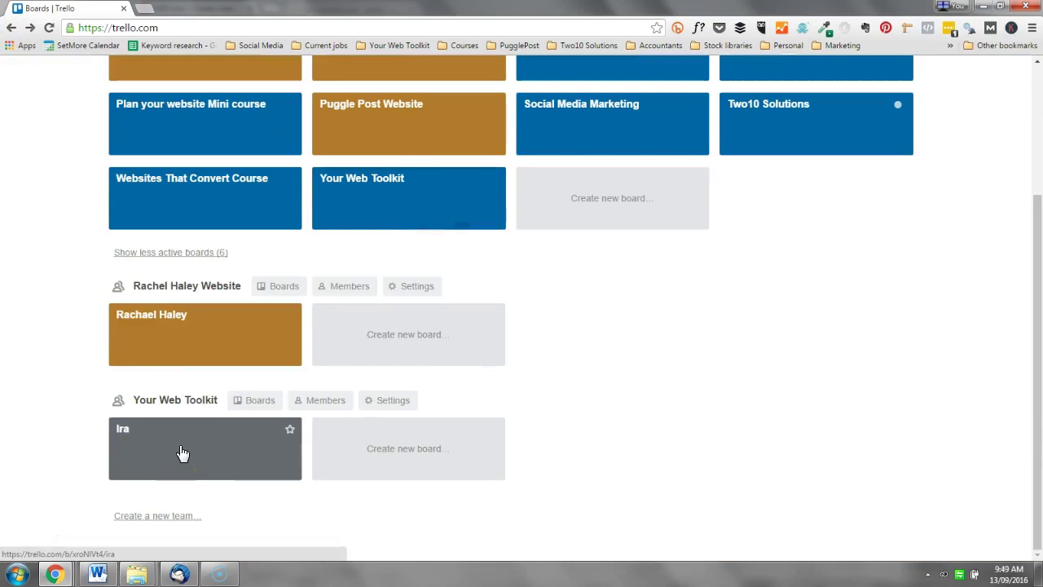
pyautogui.click(188, 453)
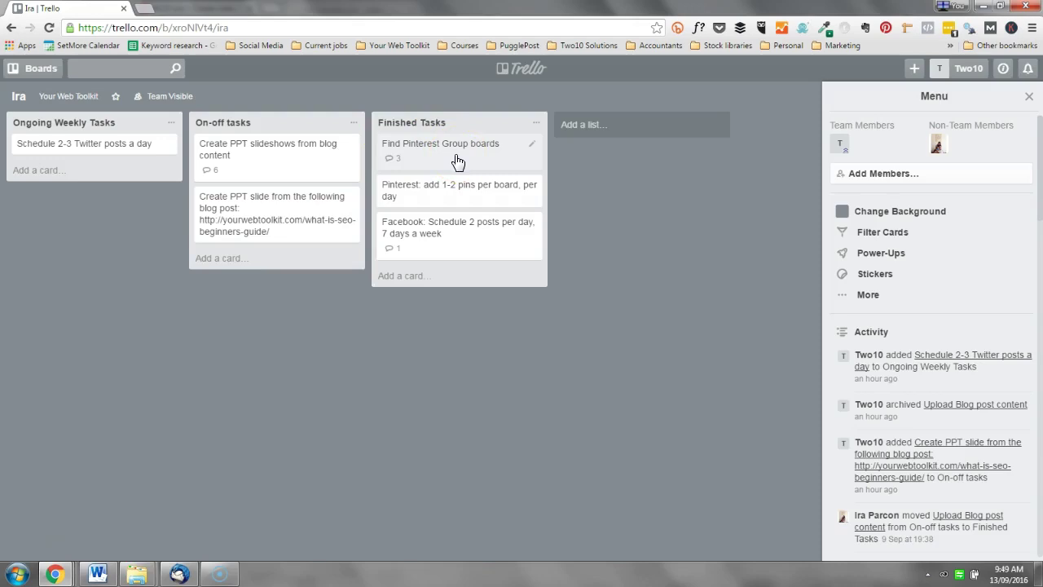
# - Move the "Create PPT slideshows from blog content" card to Finished Tasks and back to On-off tasks
pyautogui.click(375, 179)
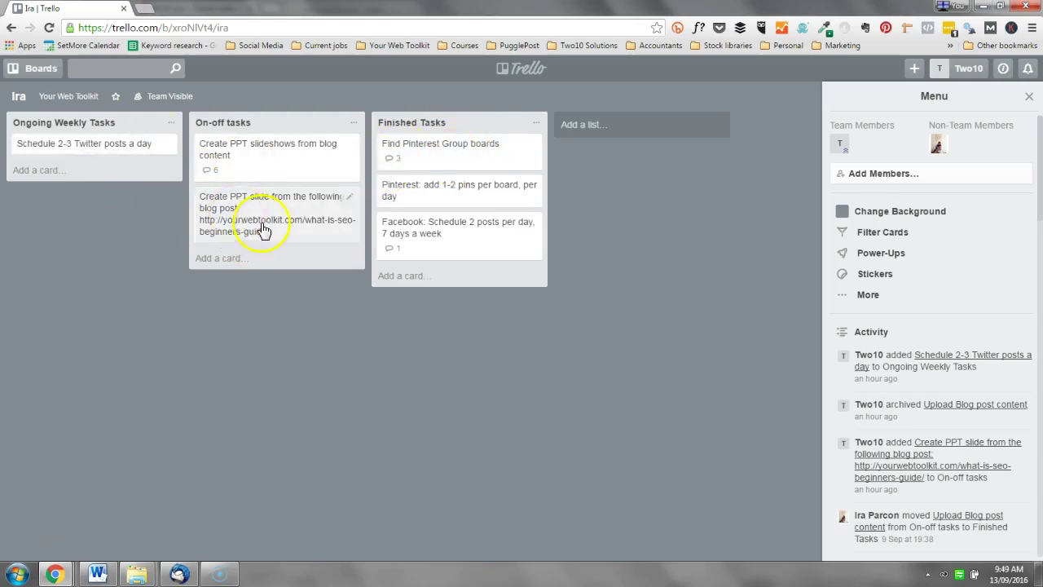
pyautogui.moveTo(280, 155); pyautogui.dragTo(305, 144)
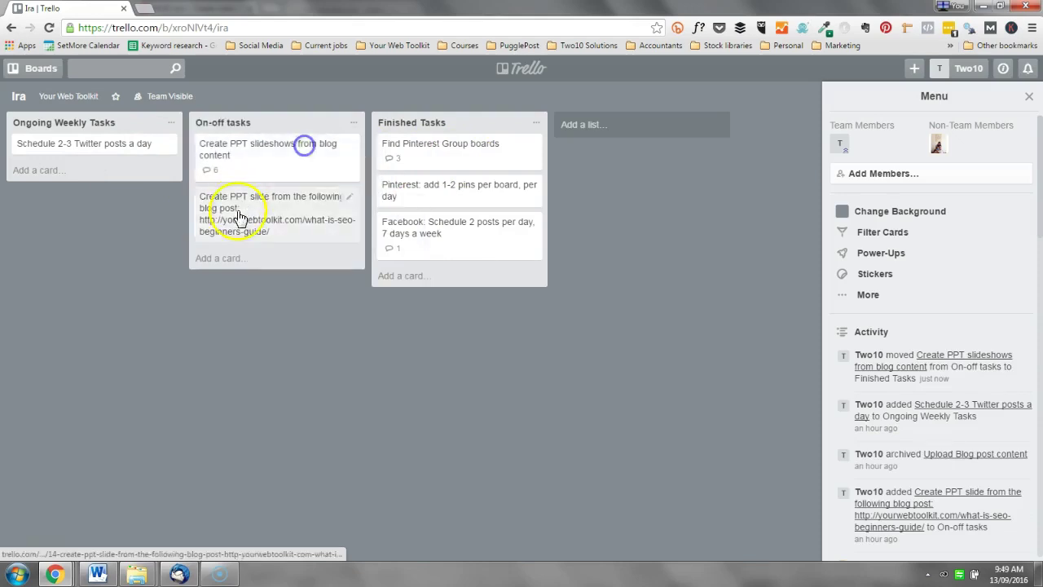
# - Check the quick-edit options of the "Find Pinterest Group boards" card, and read through its comments and activity
pyautogui.click(534, 144)
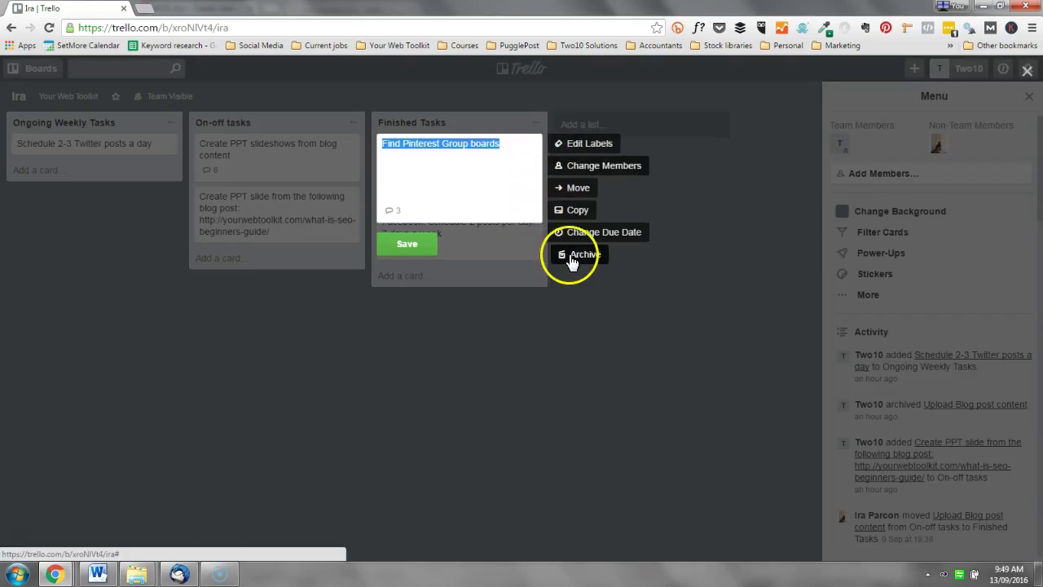
pyautogui.click(685, 385)
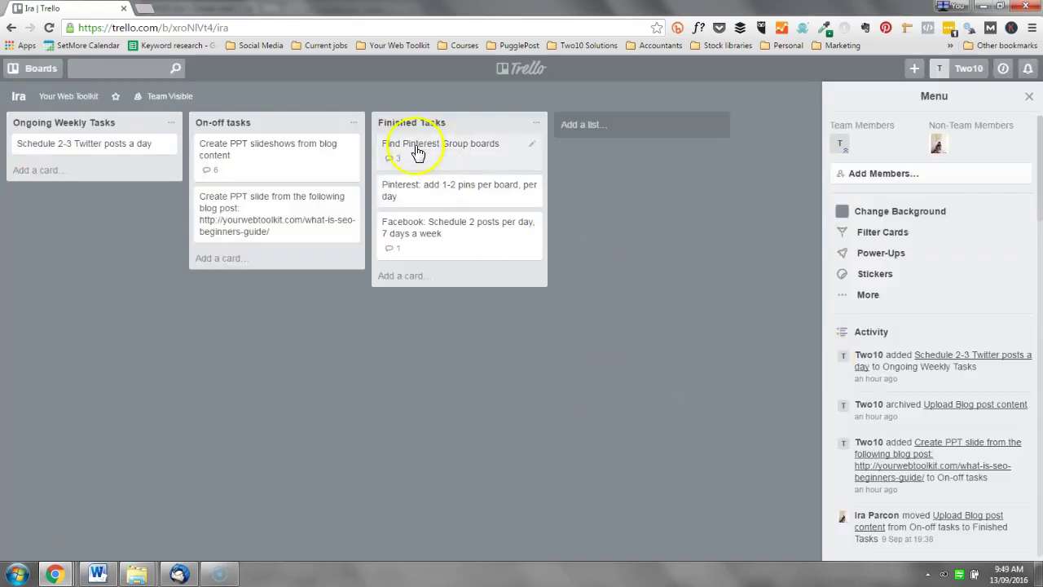
pyautogui.click(415, 147)
pyautogui.scroll(-2, 468, 285)
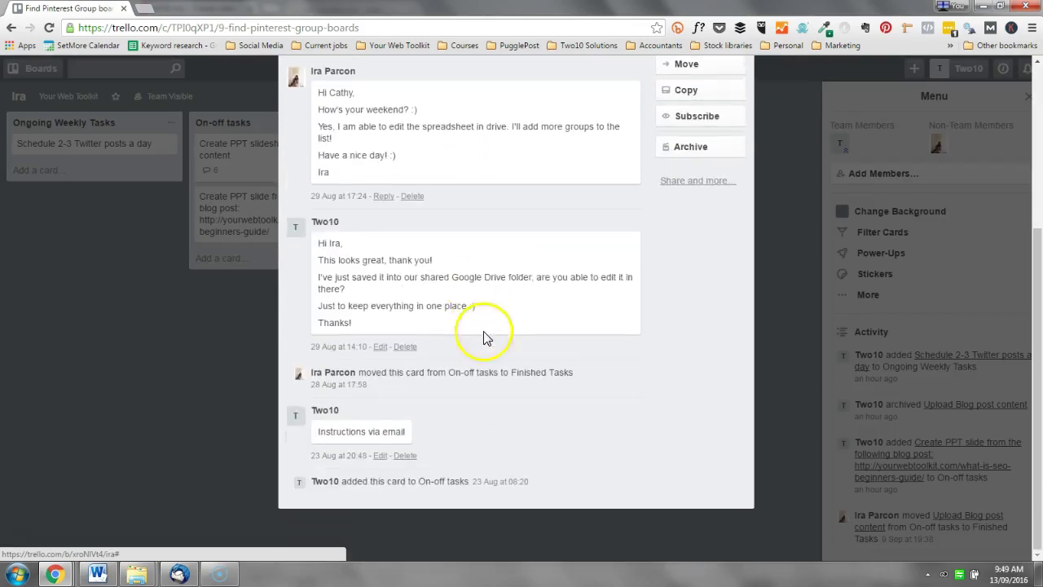
pyautogui.scroll(2, 492, 361)
pyautogui.scroll(-1, 489, 351)
pyautogui.scroll(2, 489, 354)
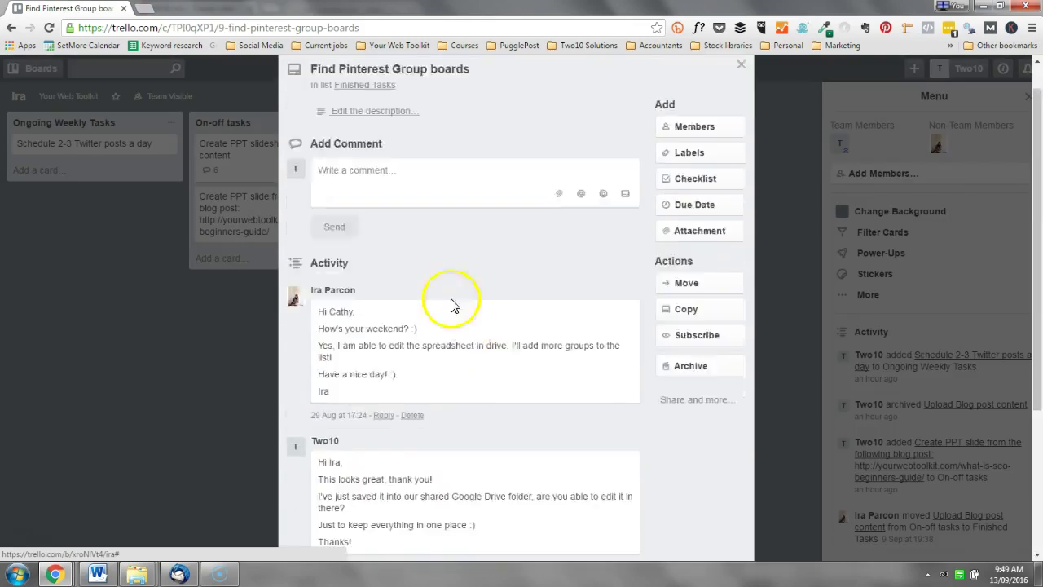
pyautogui.click(111, 335)
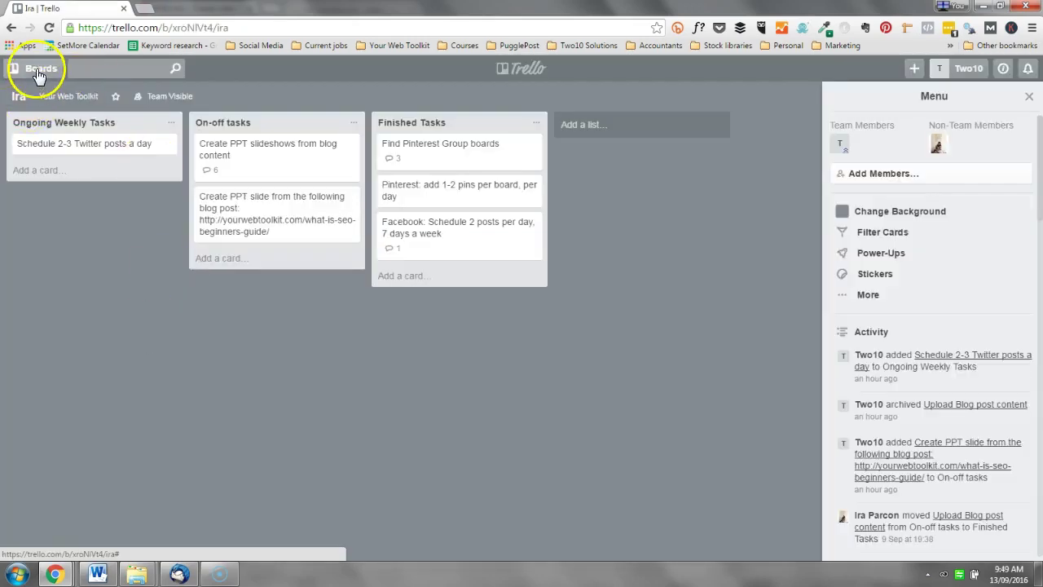
# - Go back to the boards overview and open the personal board Your Web Toolkit
pyautogui.moveTo(229, 28); pyautogui.dragTo(161, 27)
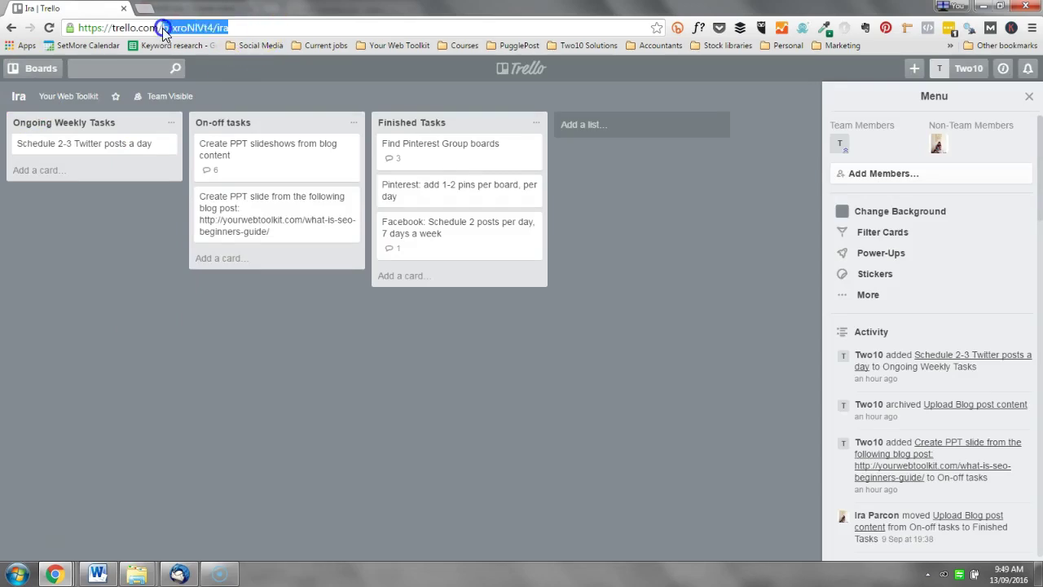
pyautogui.press('BackSpace')
pyautogui.press('Return')
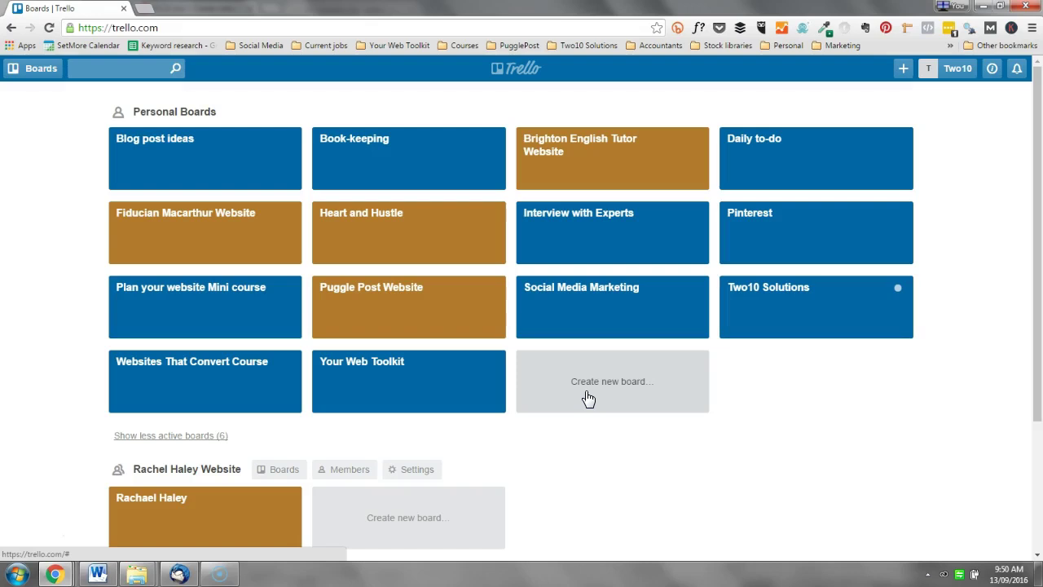
pyautogui.moveTo(368, 377); pyautogui.dragTo(440, 387)
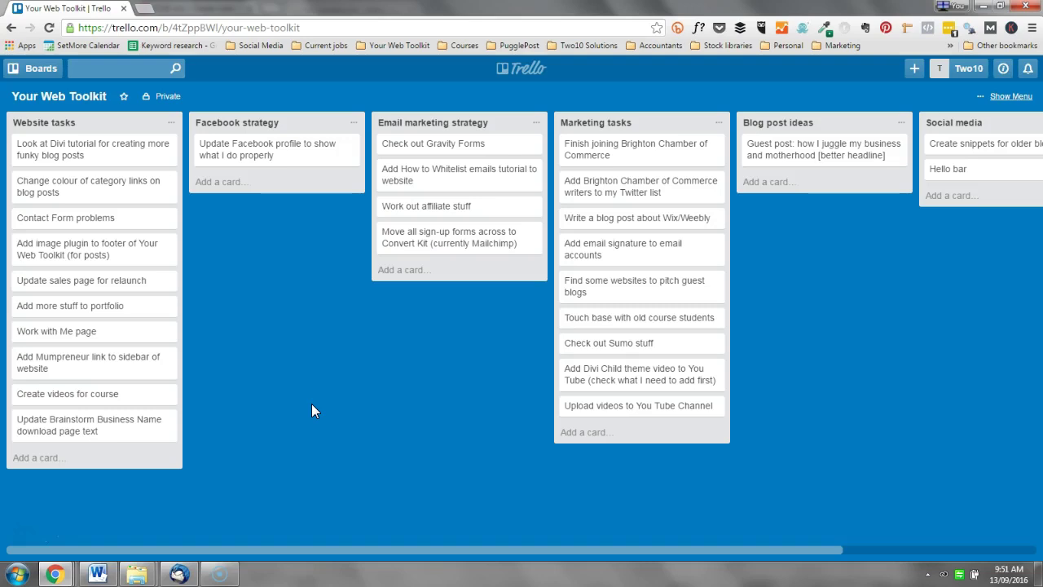
# - Look through the recent, personal and team boards in the boards drawer, and close it
pyautogui.click(42, 70)
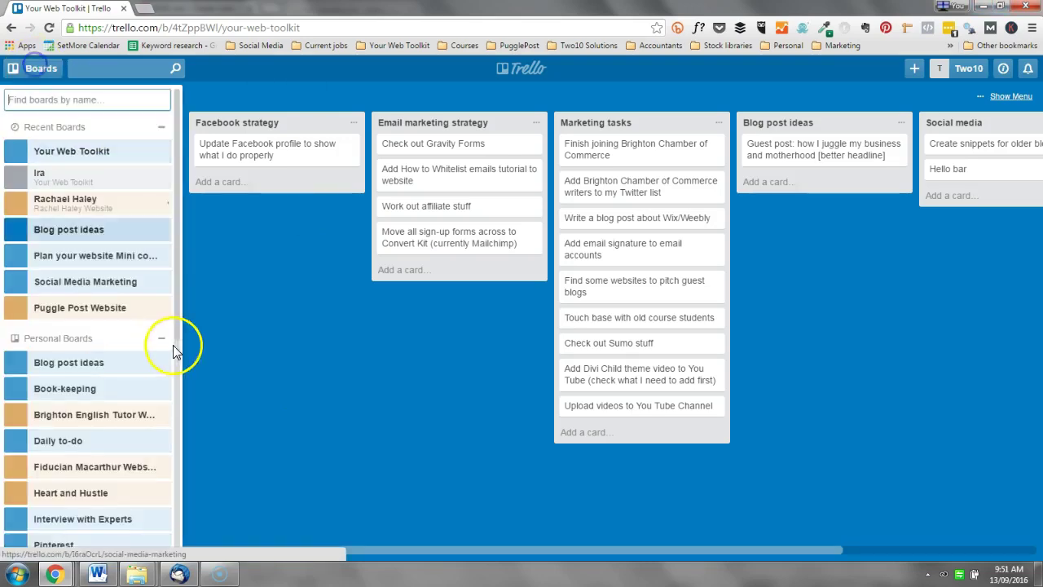
pyautogui.scroll(-3, 93, 260)
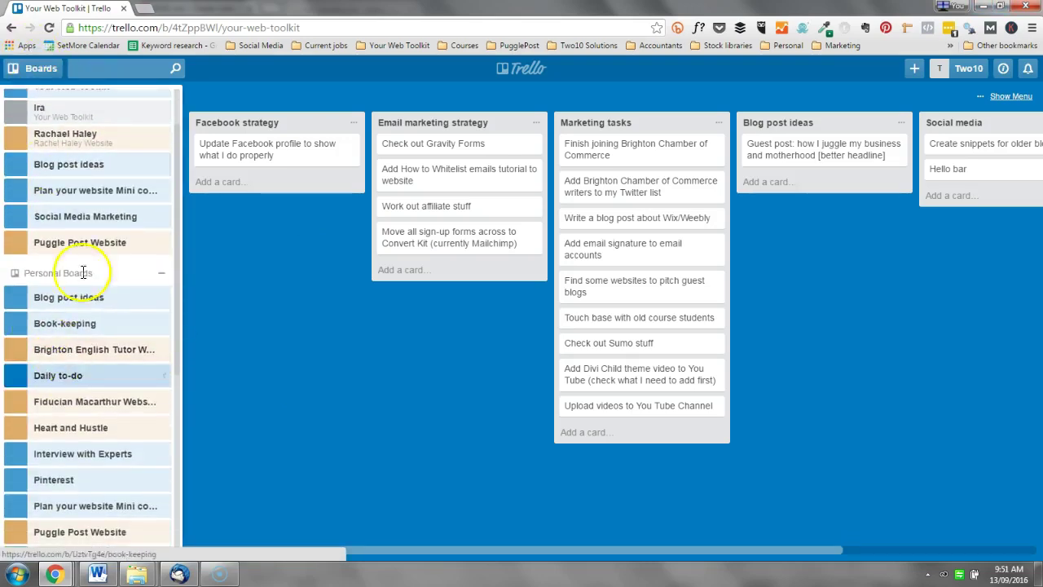
pyautogui.scroll(-3, 91, 260)
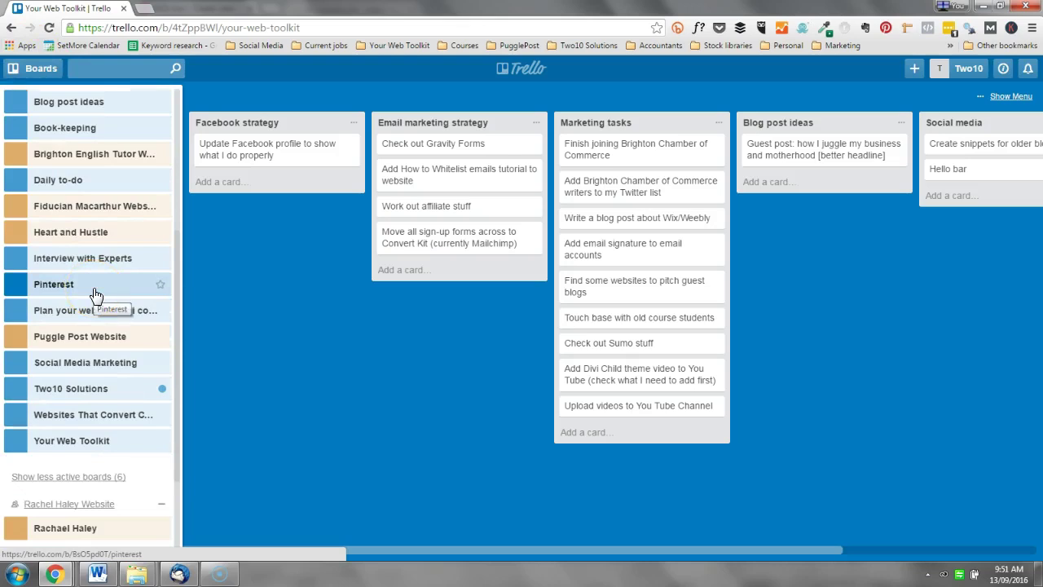
pyautogui.scroll(6, 90, 269)
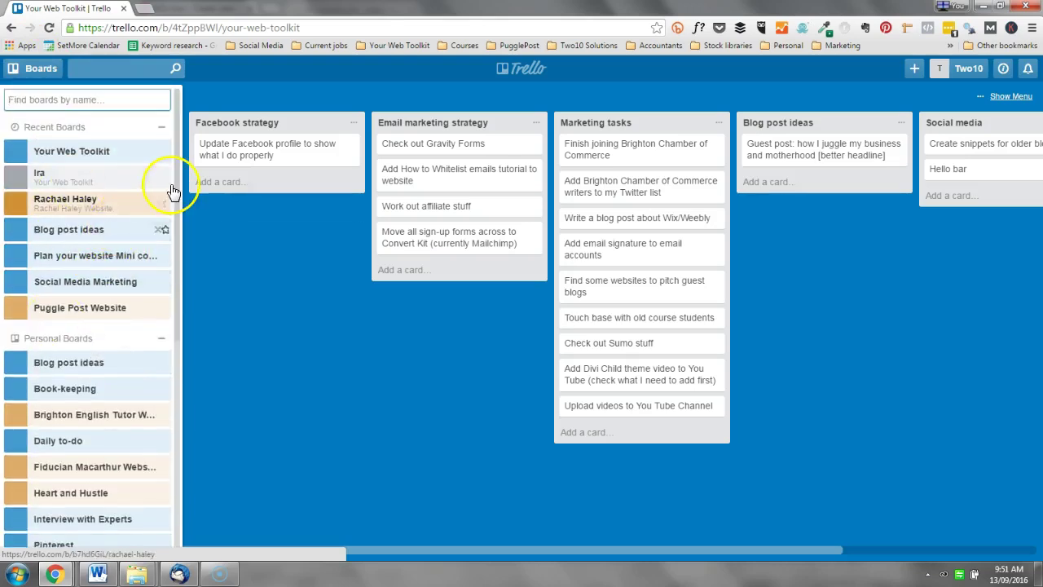
pyautogui.click(270, 348)
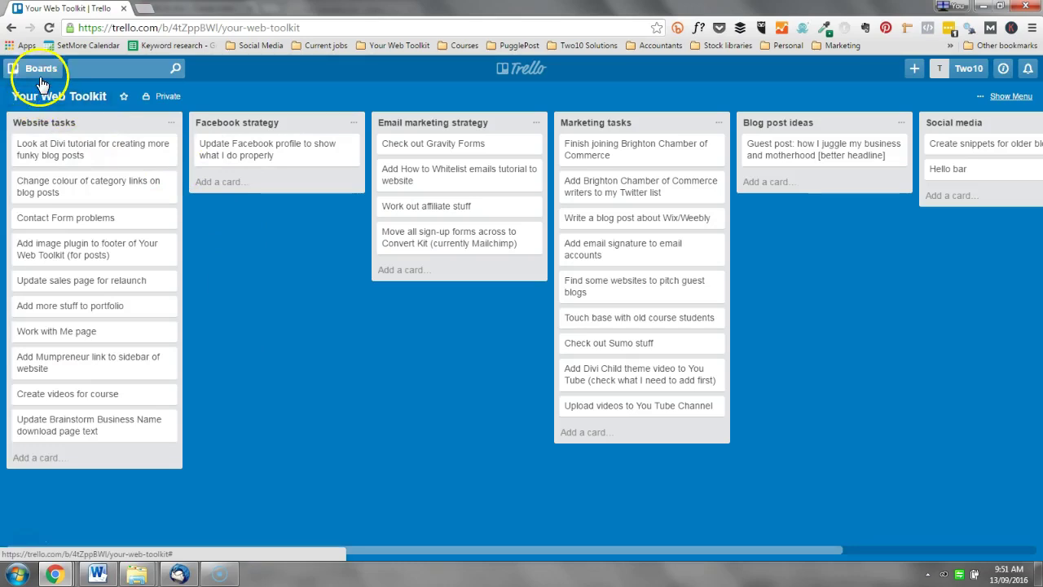
# - Go back to the boards overview and open the Daily to-do board
pyautogui.moveTo(162, 27); pyautogui.dragTo(418, 39)
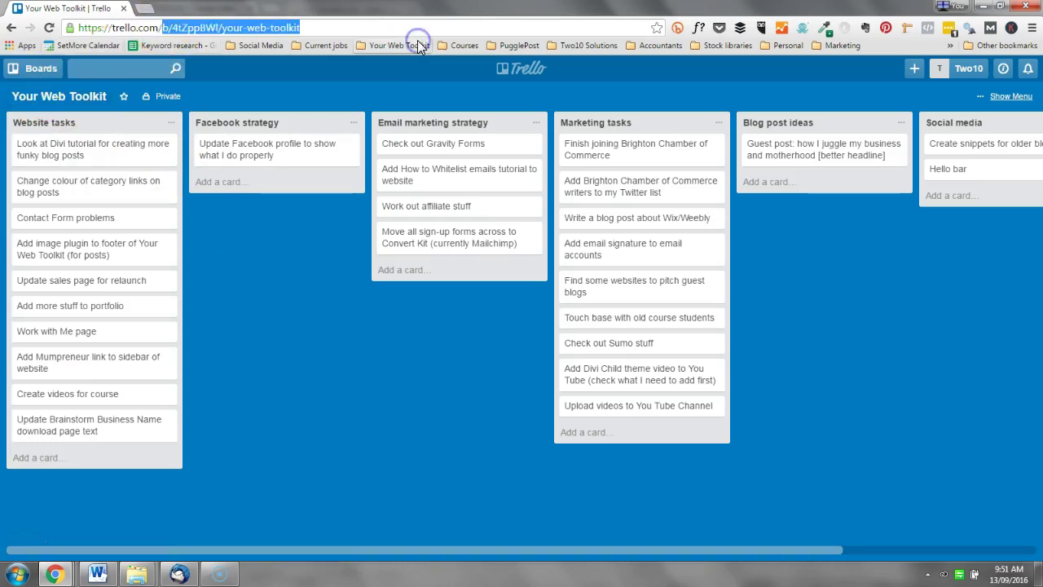
pyautogui.press('BackSpace')
pyautogui.press('Return')
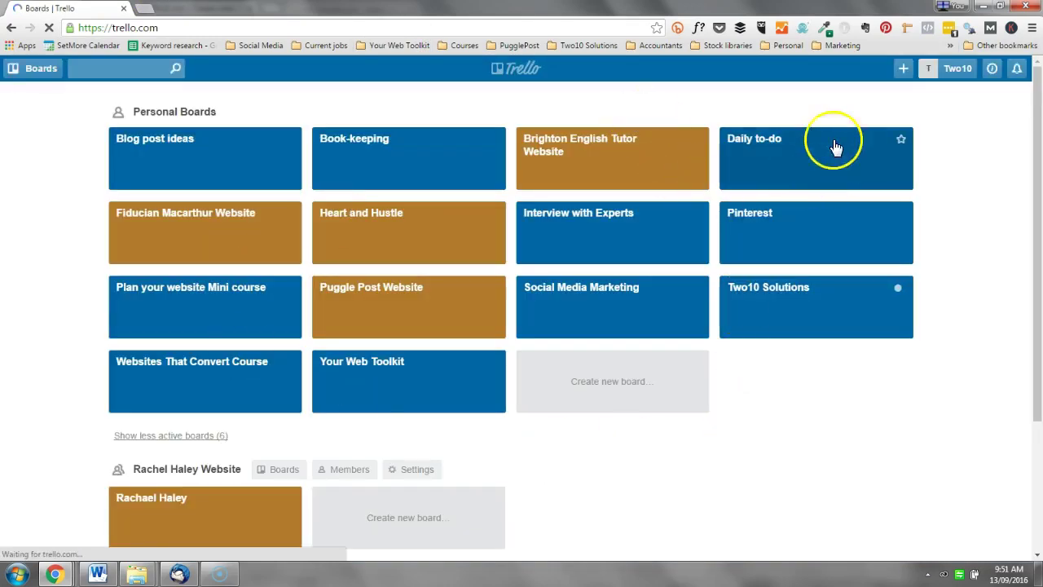
pyautogui.click(797, 160)
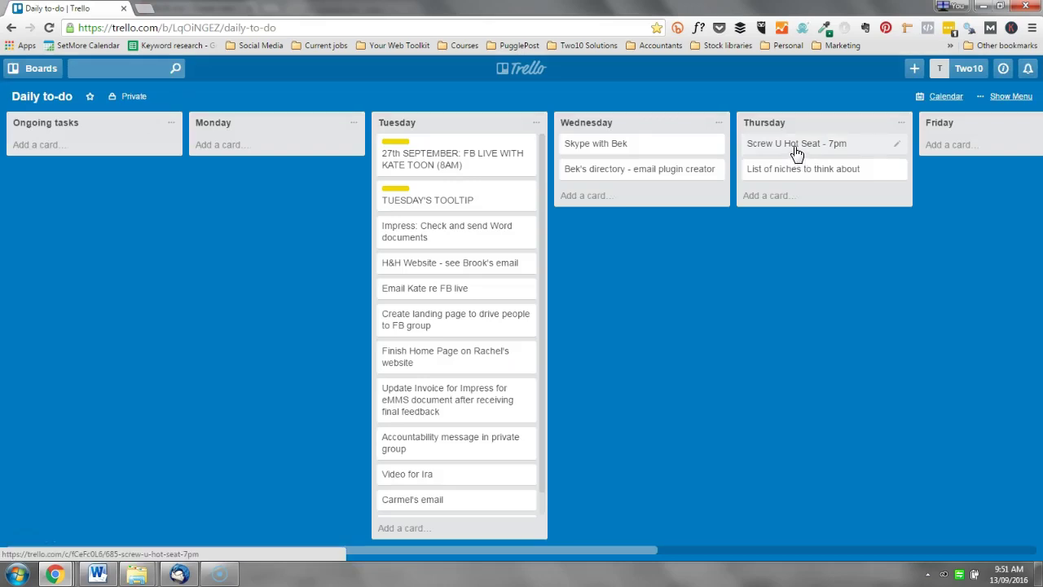
pyautogui.click(740, 485)
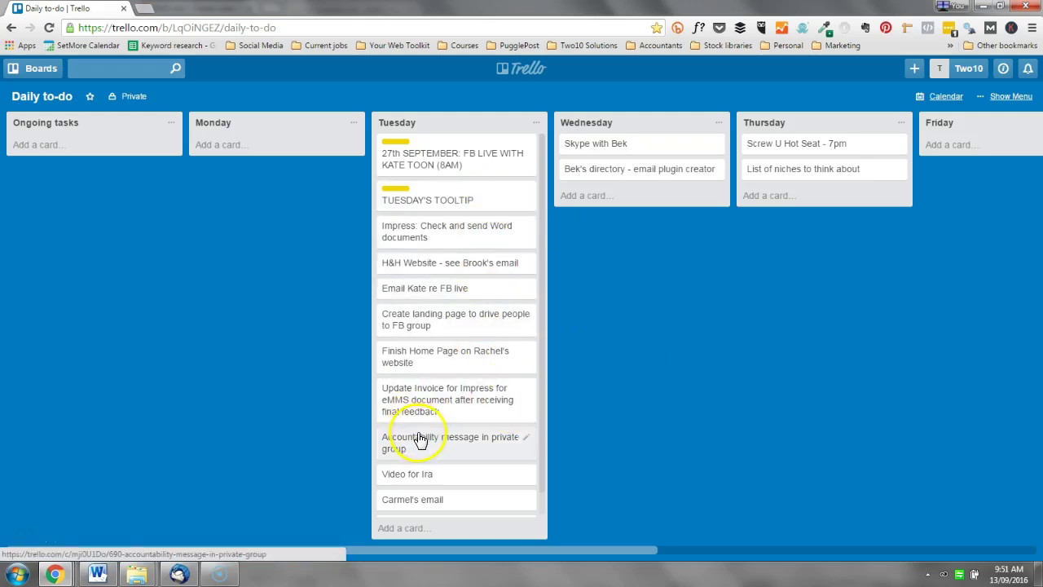
# - Move the Impress invoice update card to the bottom of the Tuesday list and check the quick-edit options of the video card
pyautogui.moveTo(447, 401); pyautogui.dragTo(465, 508)
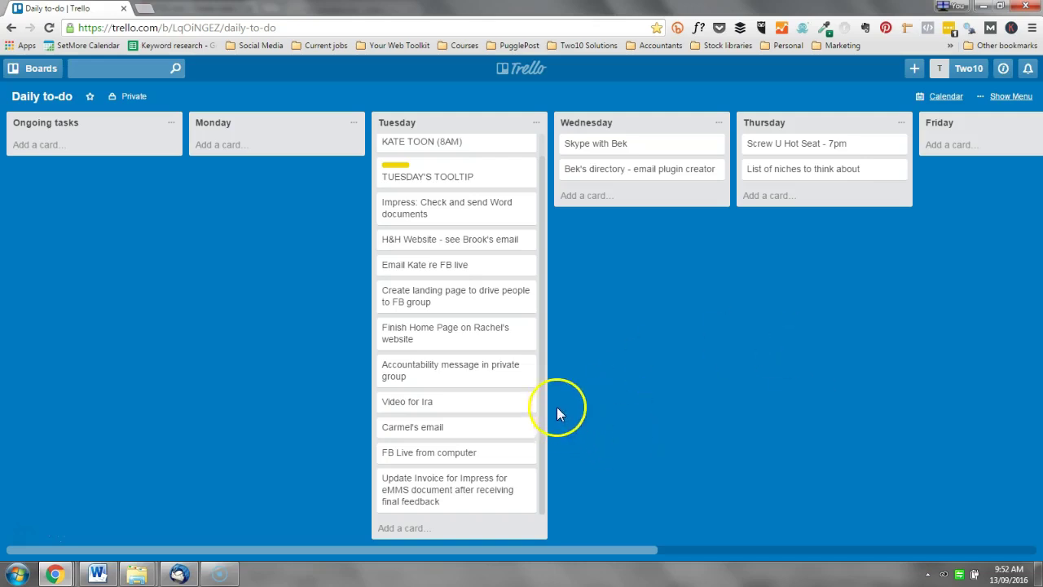
pyautogui.click(525, 402)
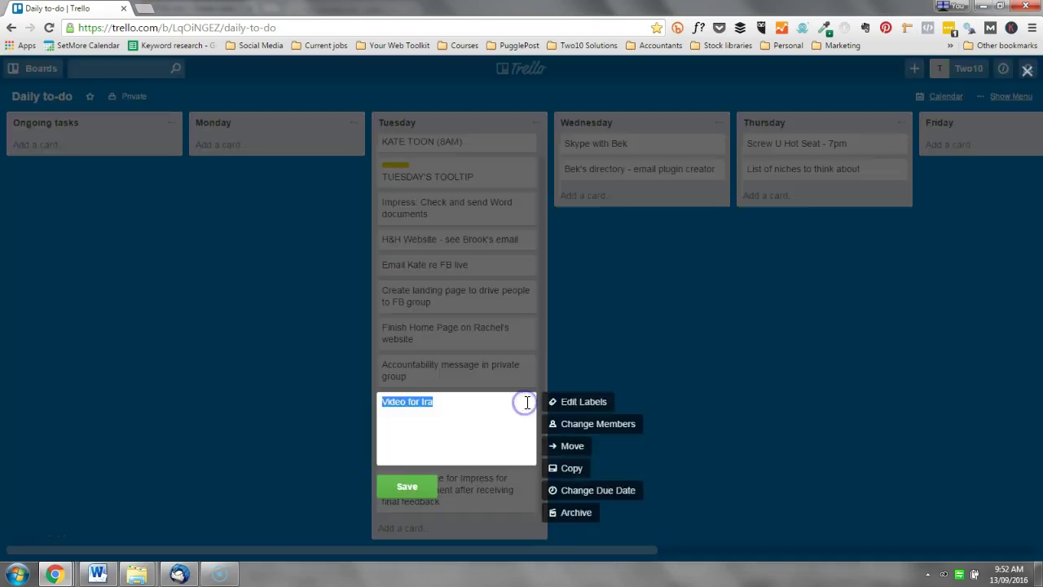
pyautogui.click(800, 308)
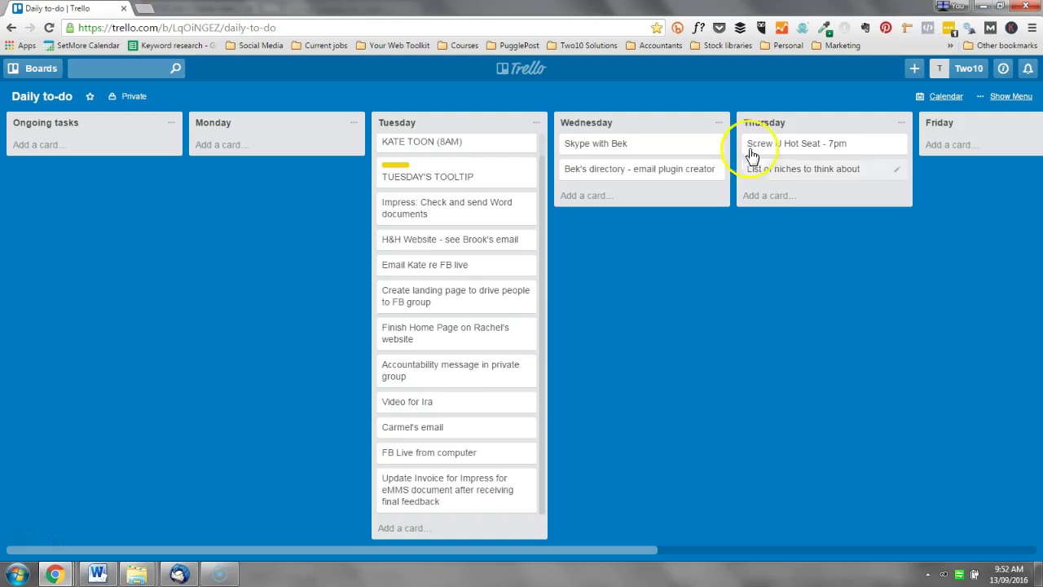
# - Add a card titled "I have a great new idea" to the Monday list and view its details
pyautogui.click(225, 145)
pyautogui.click(258, 146)
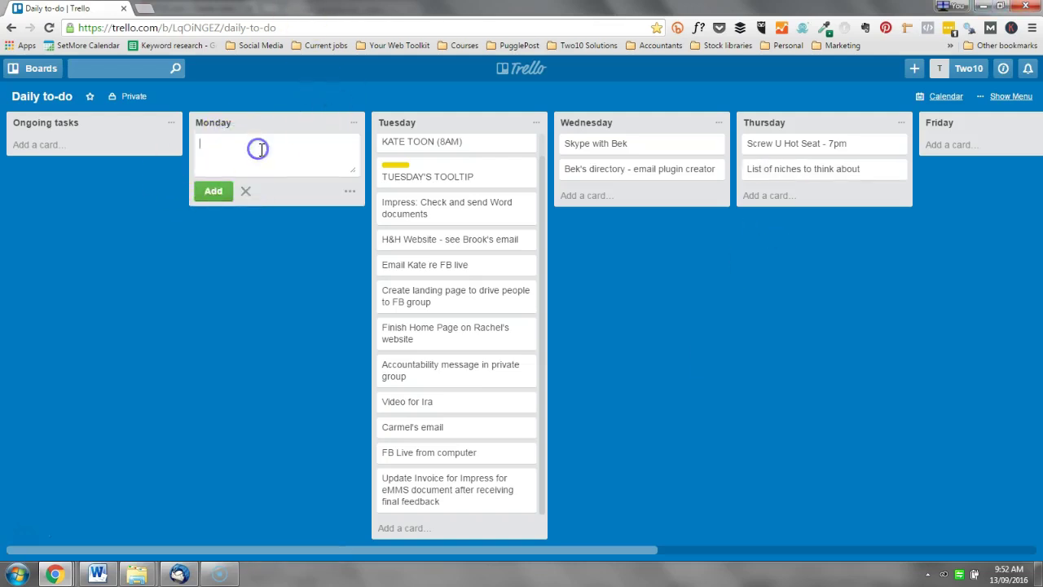
pyautogui.write('I have a great new idea')
pyautogui.press('Return')
pyautogui.click(265, 143)
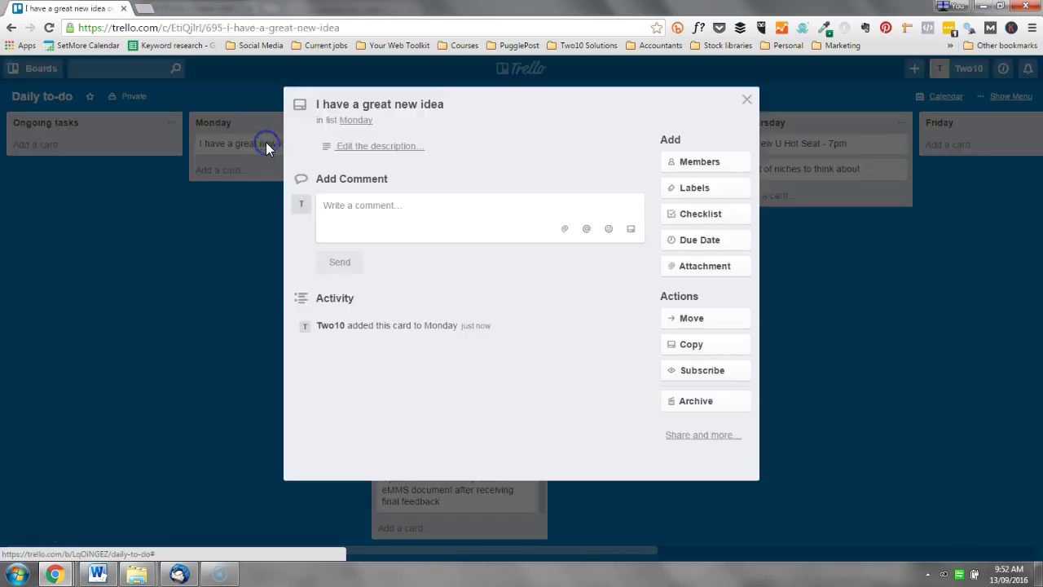
pyautogui.click(246, 309)
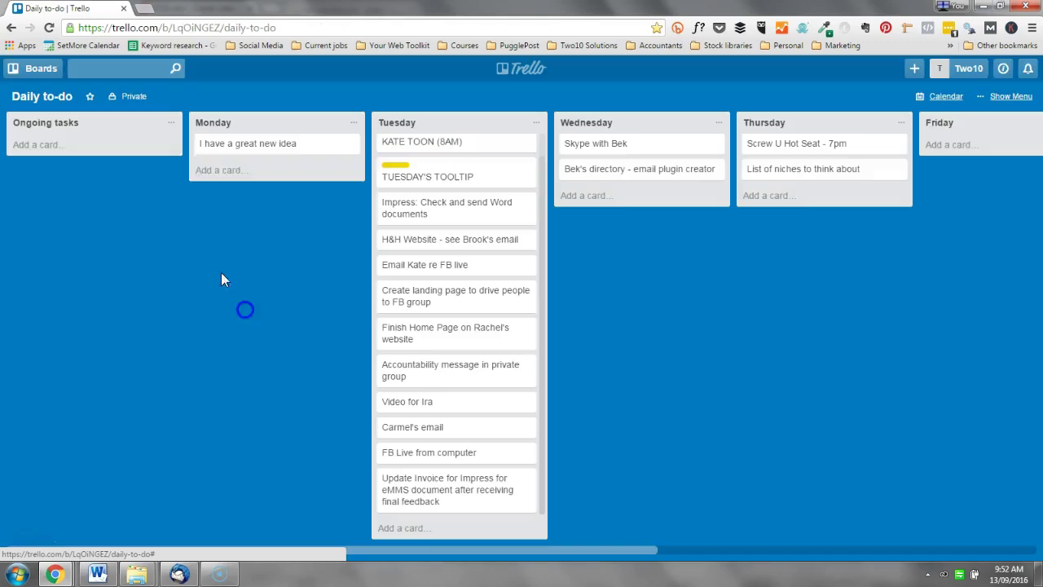
# - Check the move options of the "I have a great new idea" card, including the Your Web Toolkit board and its lists, without moving it
pyautogui.click(351, 144)
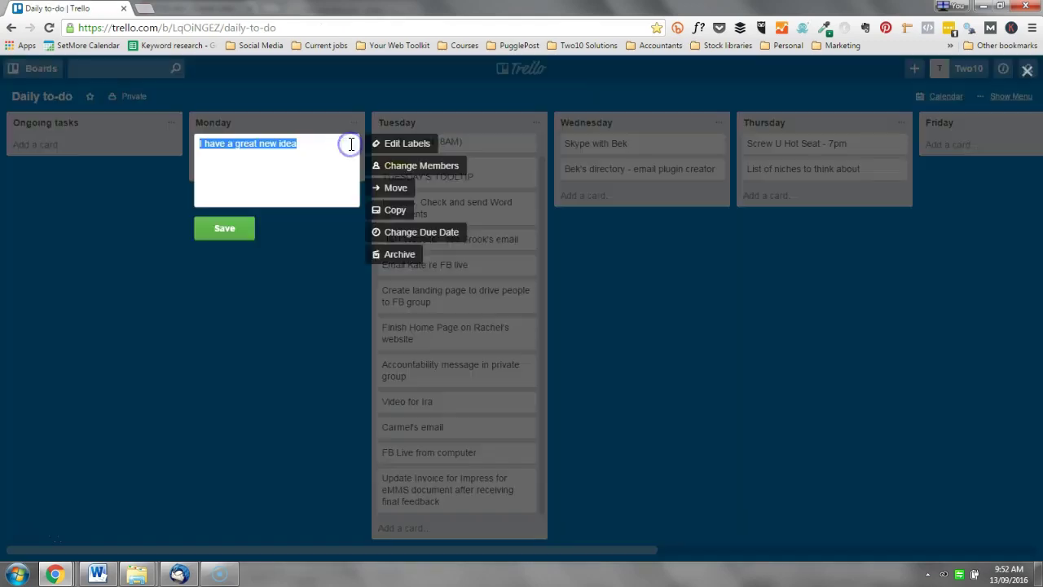
pyautogui.click(396, 192)
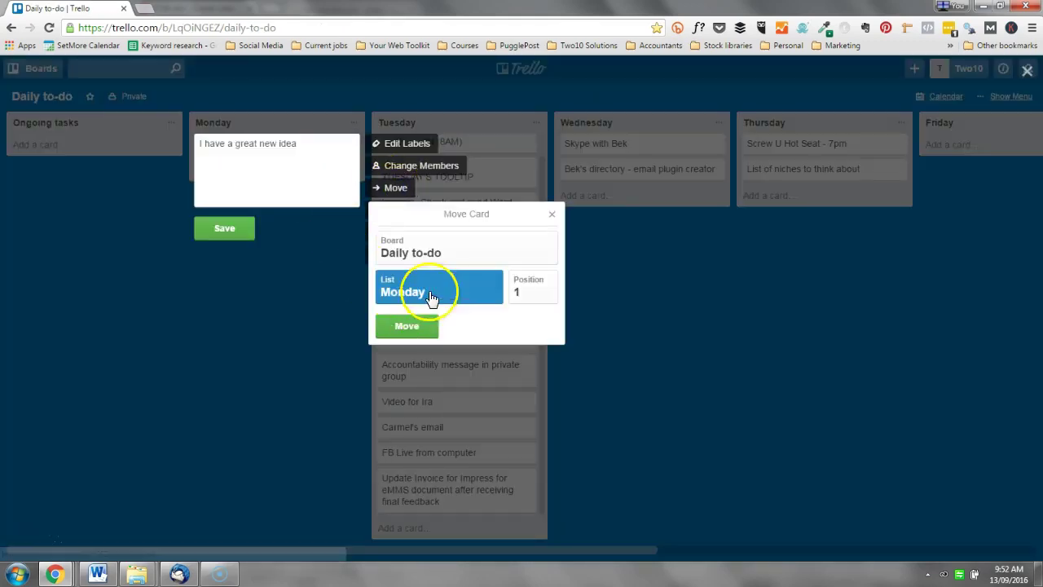
pyautogui.click(432, 298)
pyautogui.click(433, 267)
pyautogui.click(437, 258)
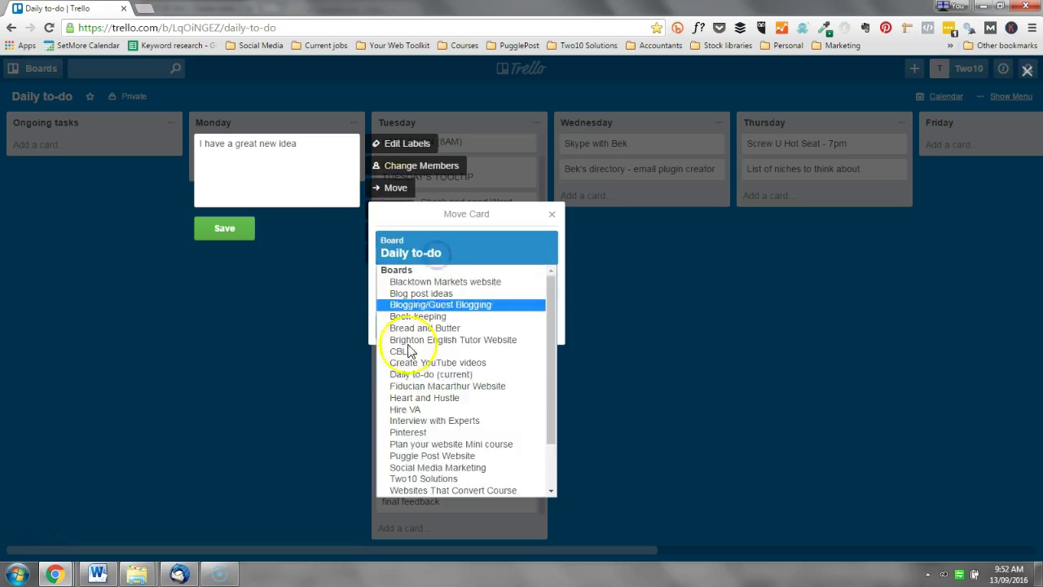
pyautogui.scroll(-3, 449, 449)
pyautogui.click(445, 447)
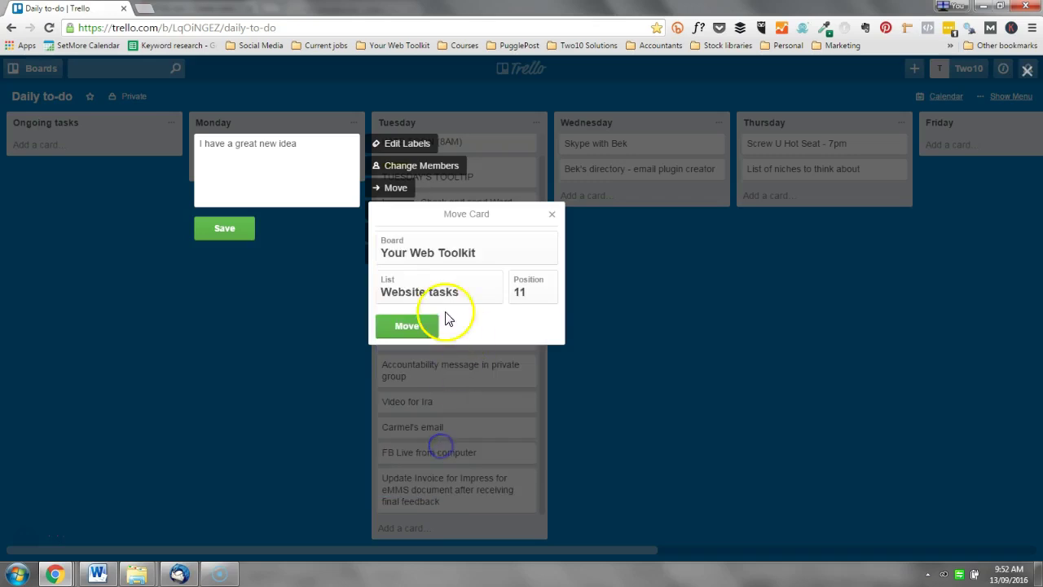
pyautogui.click(435, 291)
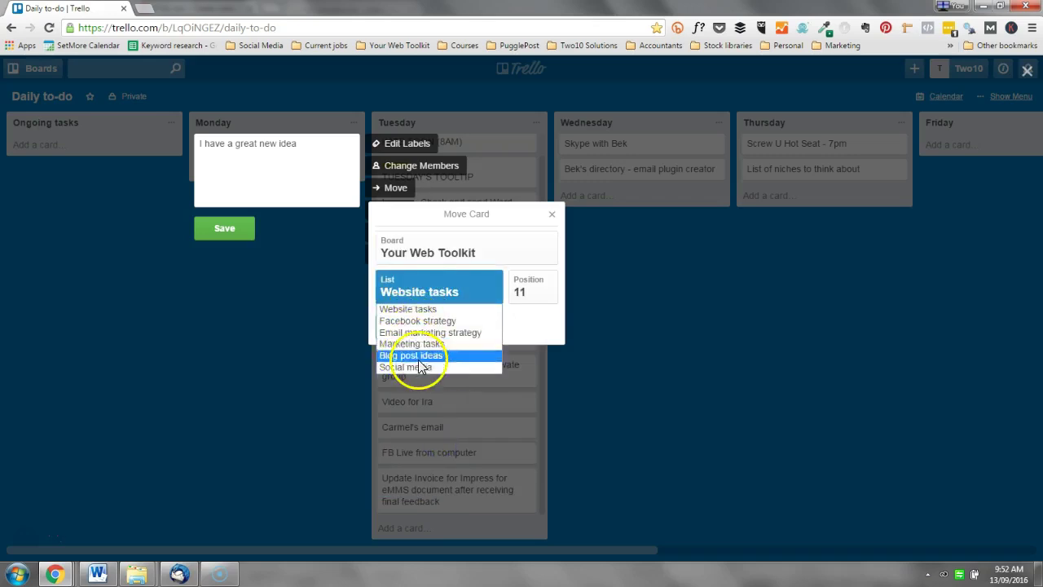
pyautogui.click(282, 313)
pyautogui.click(282, 312)
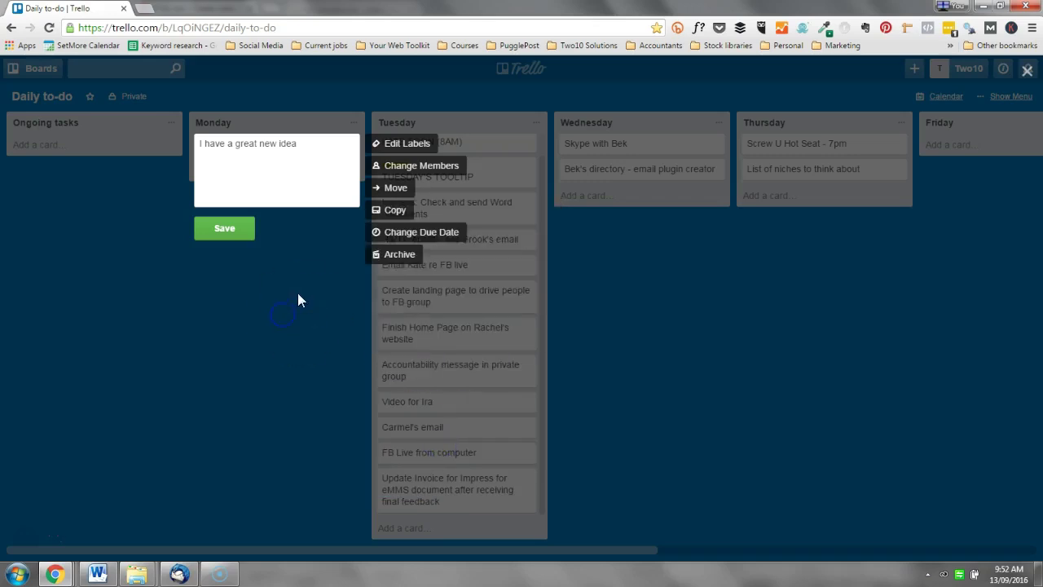
pyautogui.click(252, 298)
# - Archive the "I have a great new idea" card from the Monday list
pyautogui.click(298, 144)
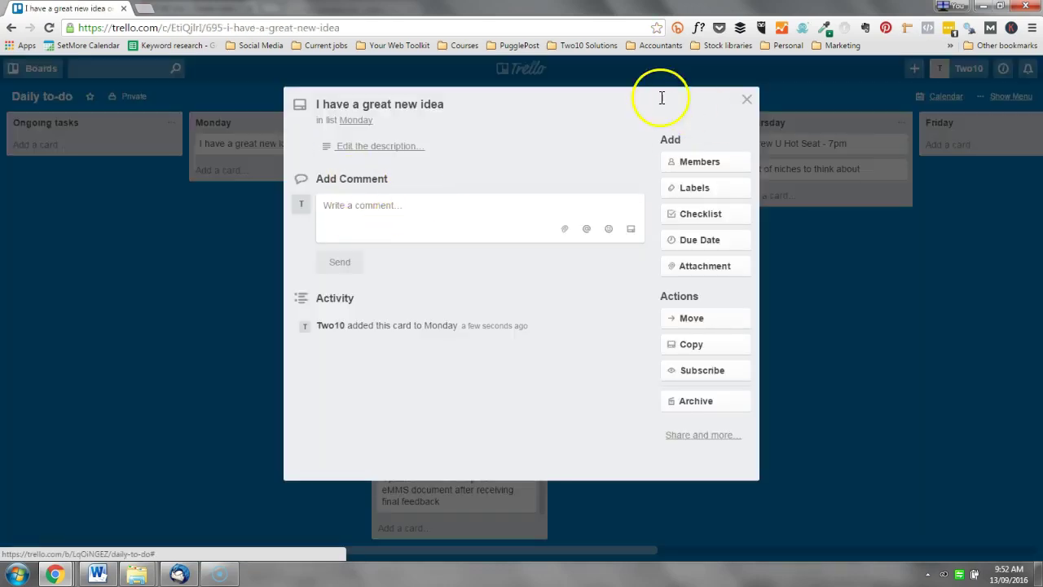
pyautogui.click(746, 99)
pyautogui.click(352, 144)
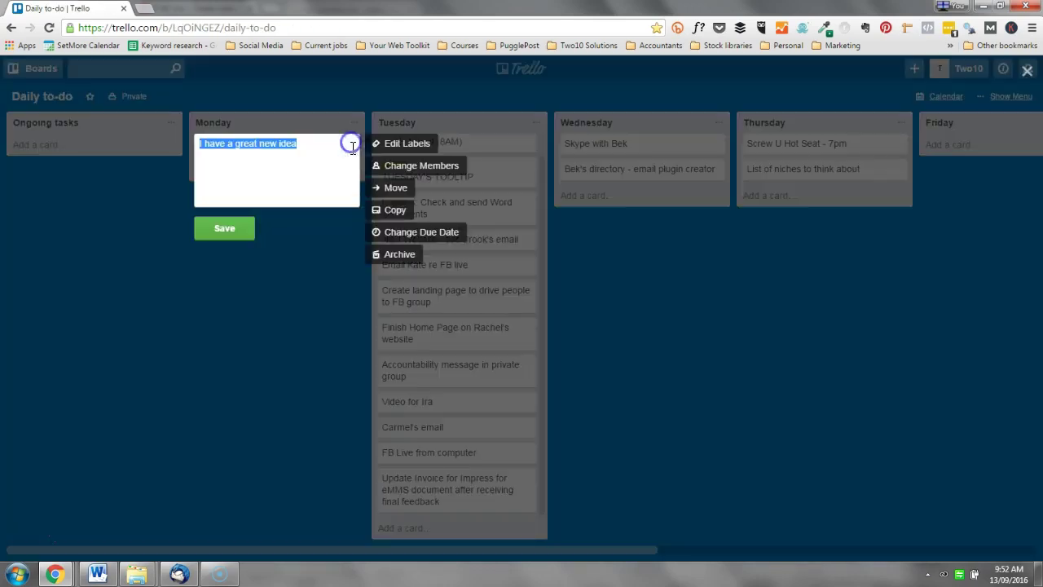
pyautogui.click(396, 254)
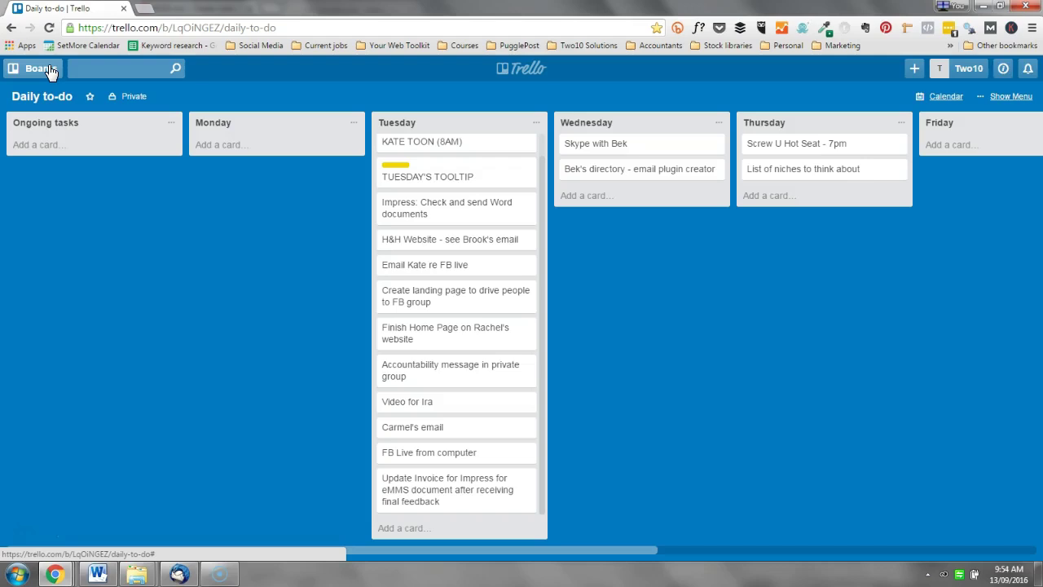
# - Switch to the Your Web Toolkit board
pyautogui.click(49, 71)
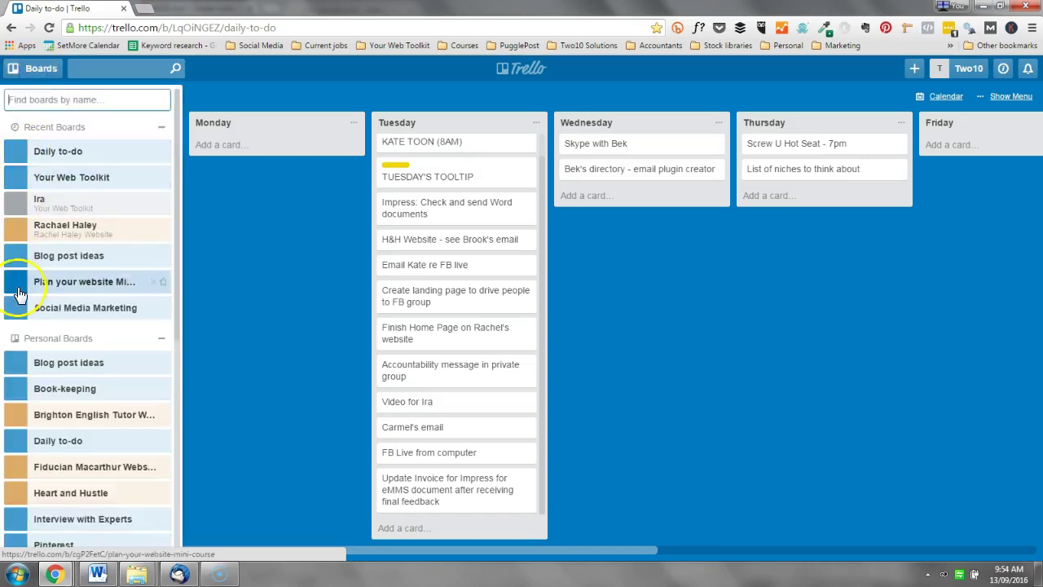
pyautogui.click(59, 181)
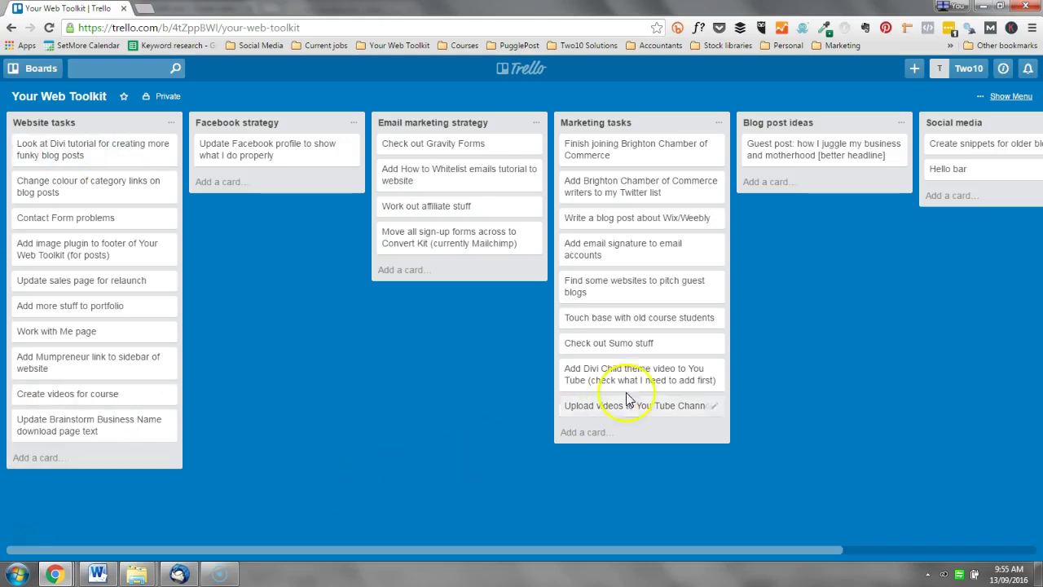
pyautogui.click(622, 295)
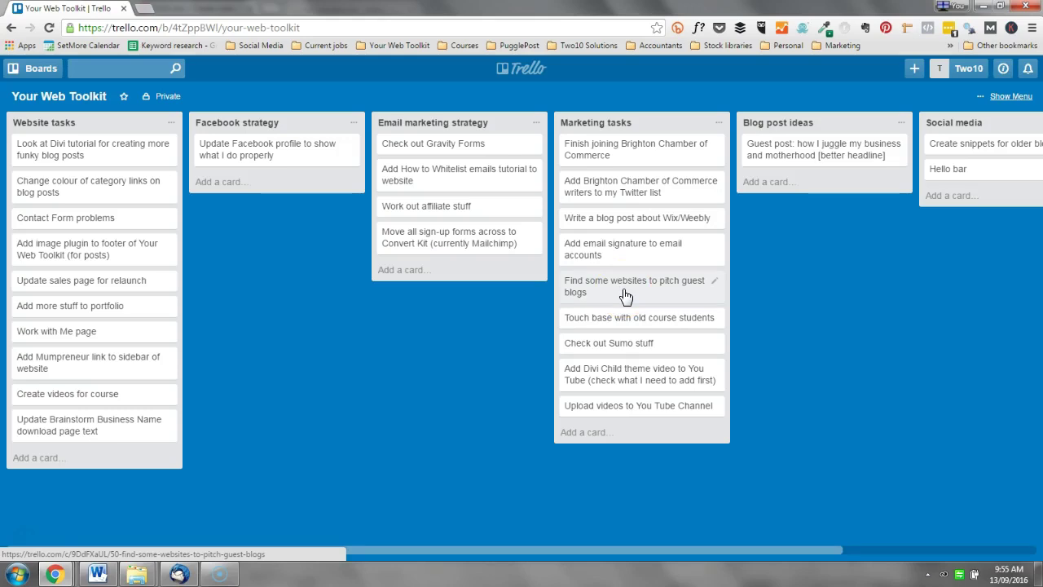
# - Move the "Find some websites to pitch guest blogs" card from Marketing tasks to position 13 of the Tuesday list on the Daily to-do board
pyautogui.click(714, 281)
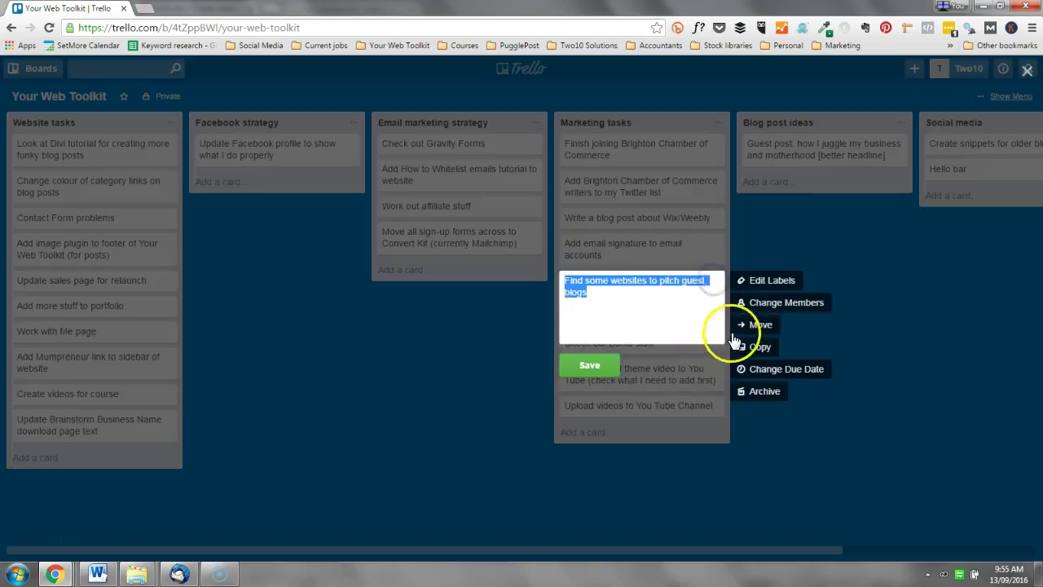
pyautogui.click(750, 326)
pyautogui.click(780, 427)
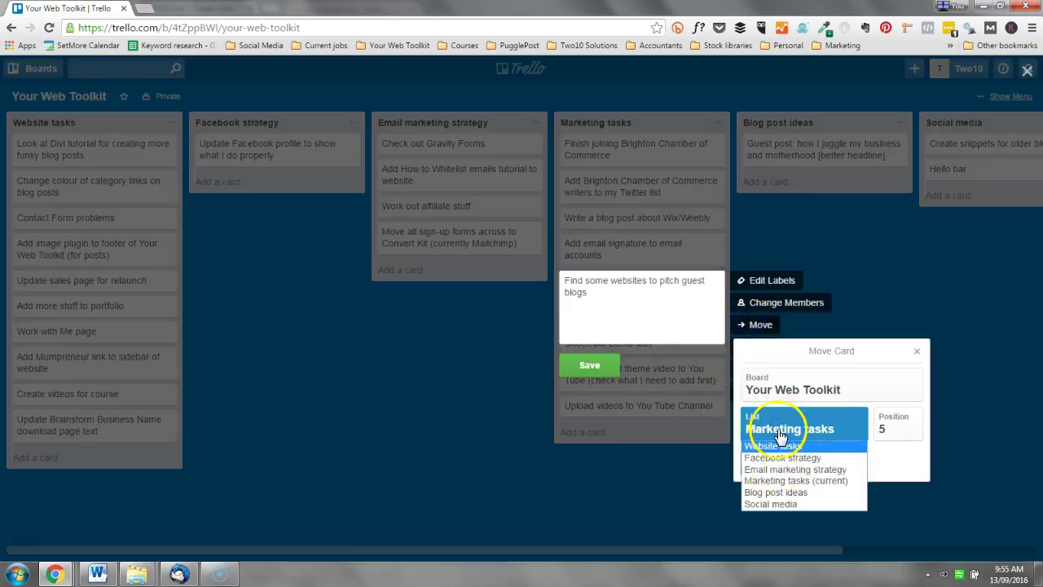
pyautogui.click(815, 387)
pyautogui.click(815, 387)
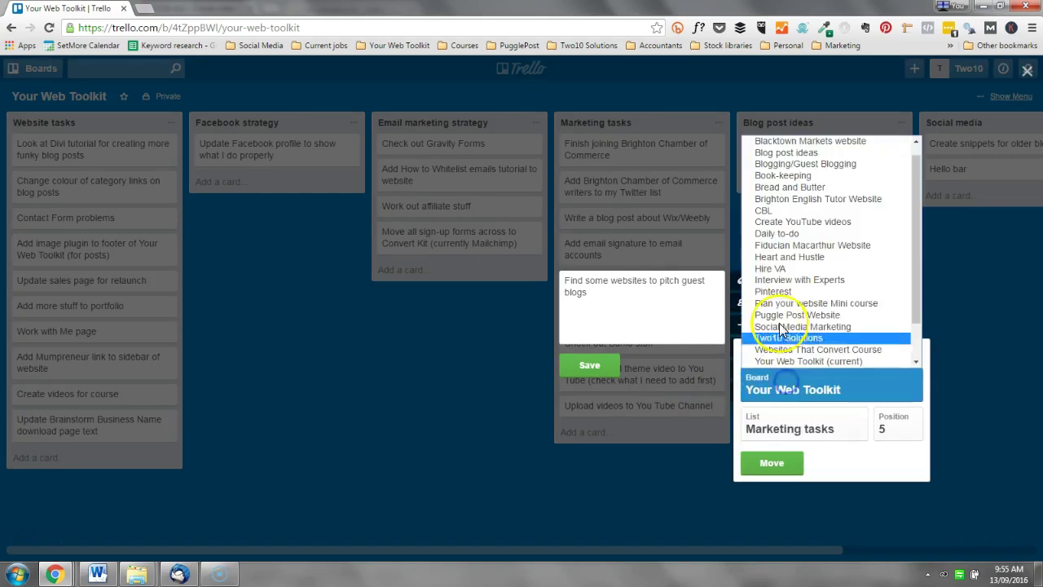
pyautogui.click(777, 233)
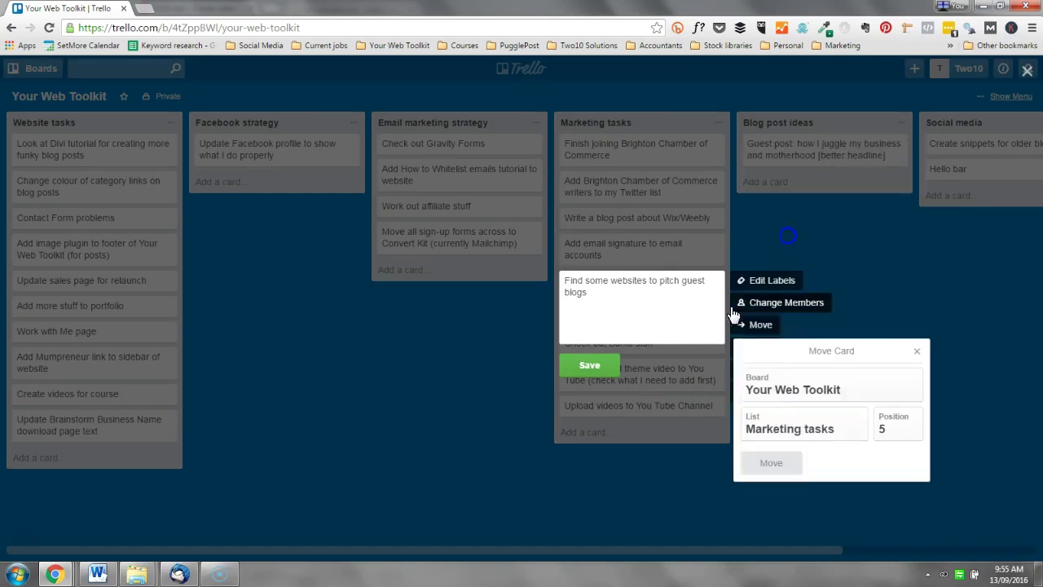
pyautogui.click(803, 438)
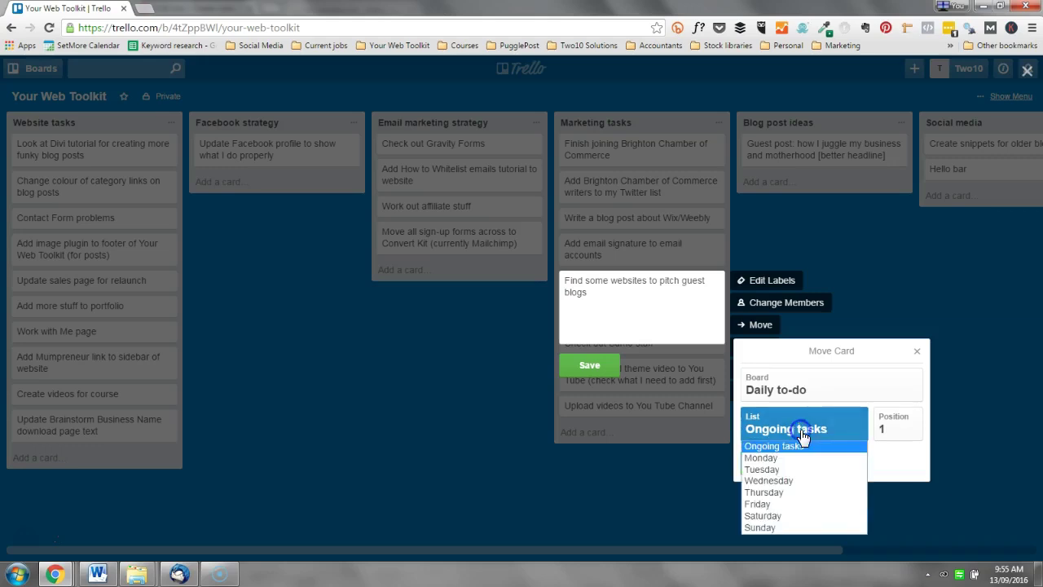
pyautogui.click(789, 470)
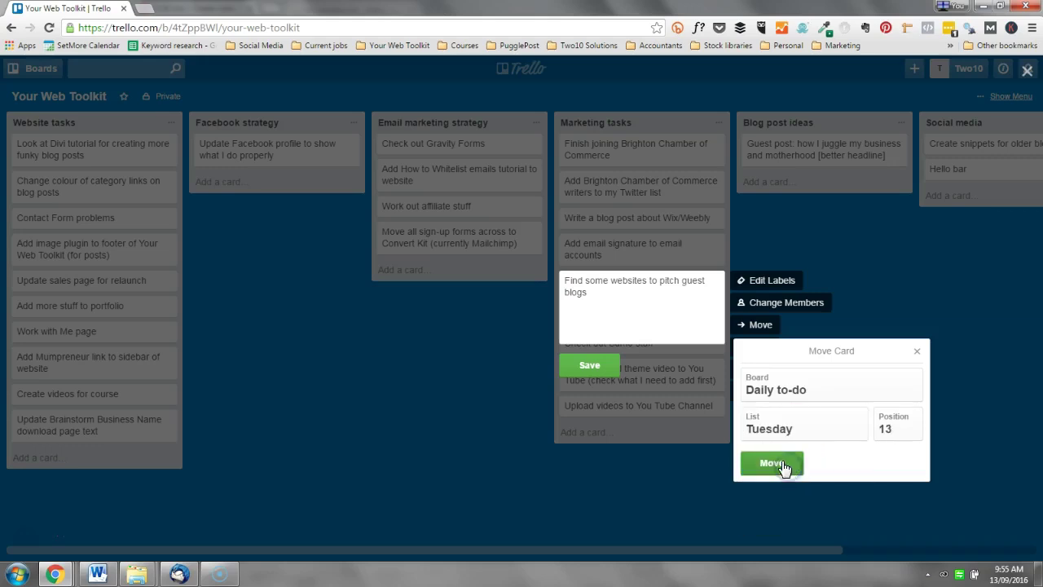
pyautogui.click(783, 464)
# - Return to the Daily to-do board and view the end of its Tuesday list, dismissing the Dropbox notification
pyautogui.click(38, 70)
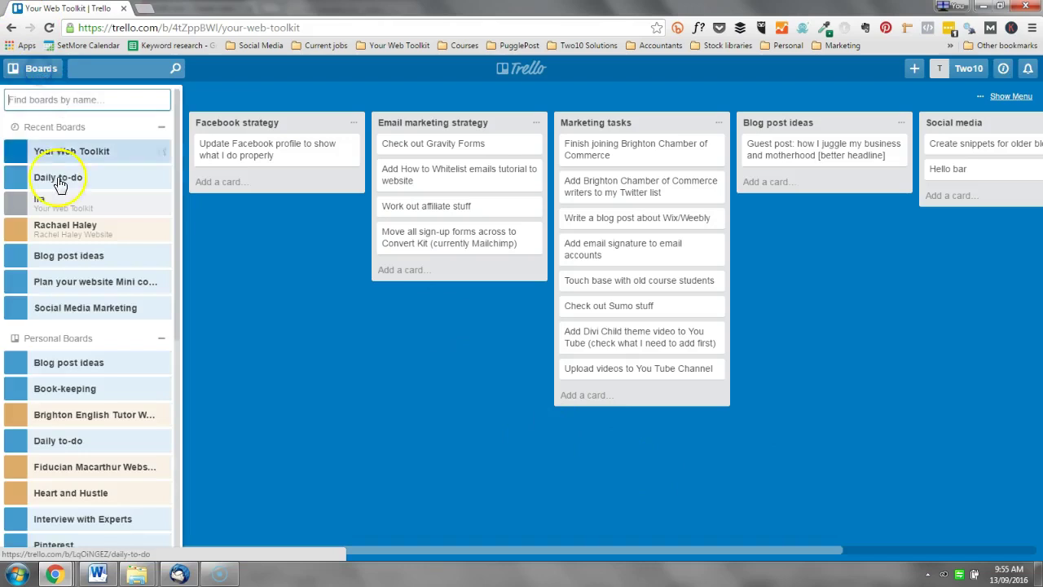
pyautogui.click(67, 176)
pyautogui.scroll(-2, 456, 359)
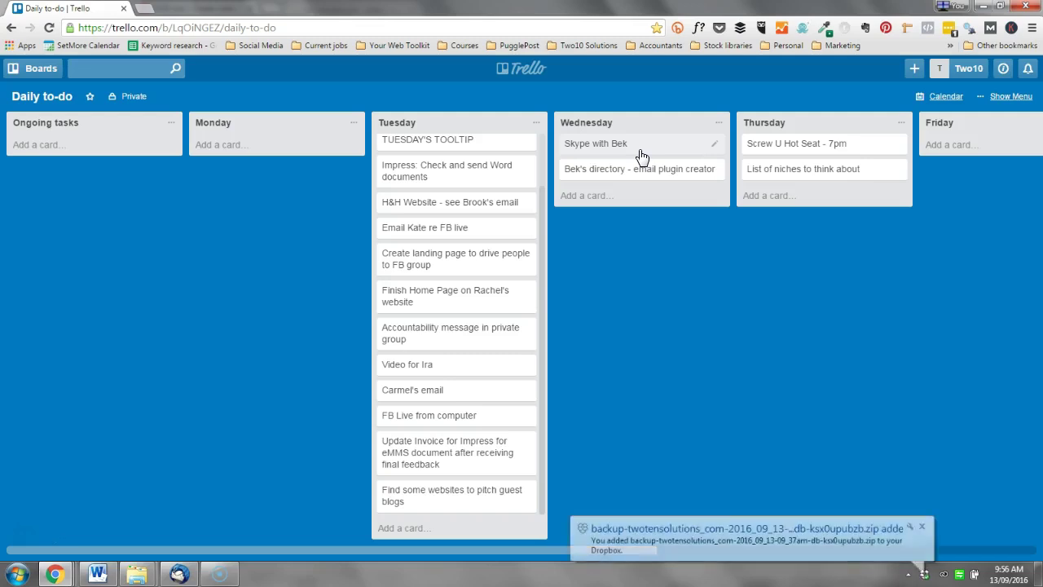
pyautogui.click(922, 526)
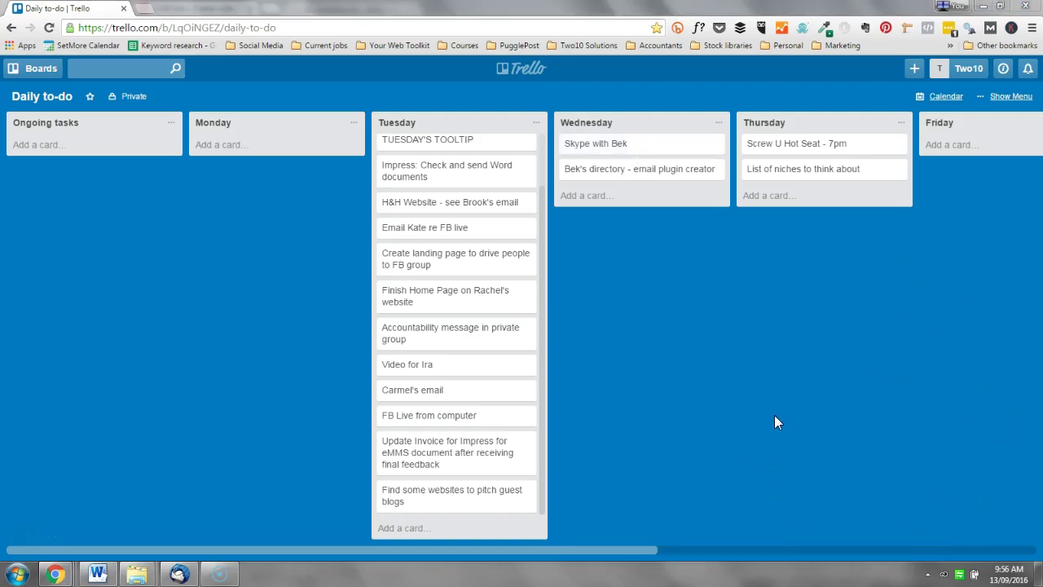